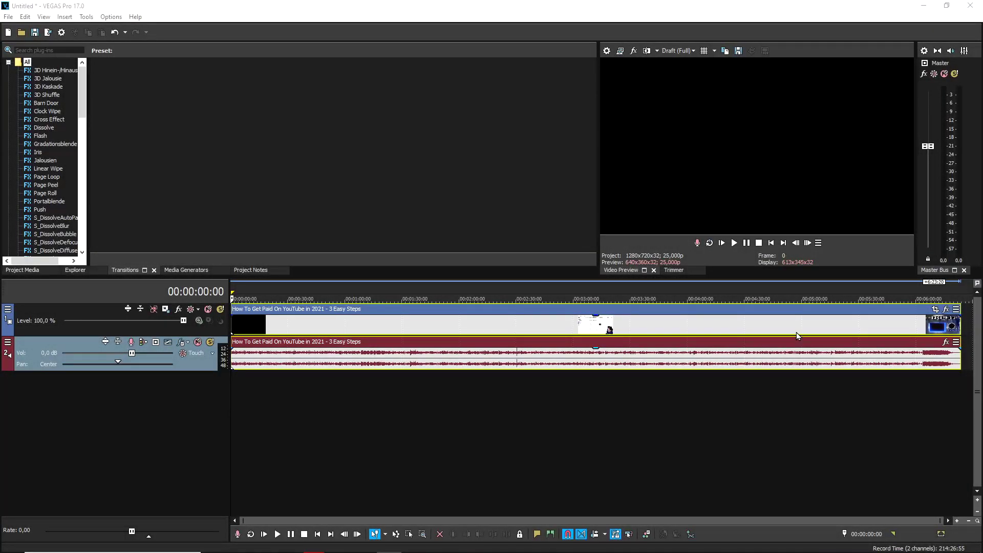
Step: Scrub through the opening speech and park the playhead at 00:00:02:16, glancing at the Insert menu
left_click(268, 330)
scroll(278, 329, "up", 3)
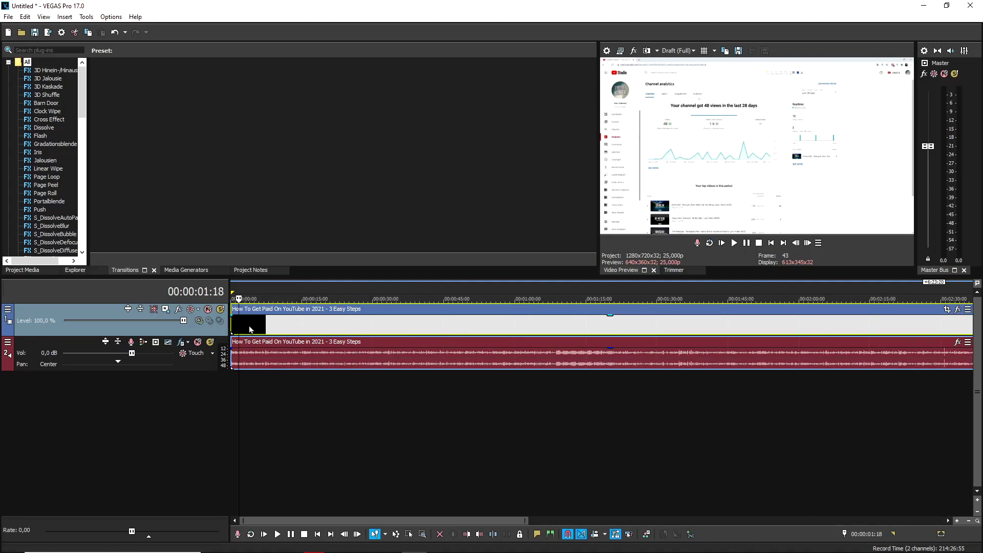
left_click(249, 330)
scroll(430, 330, "up", 4)
left_click(249, 330)
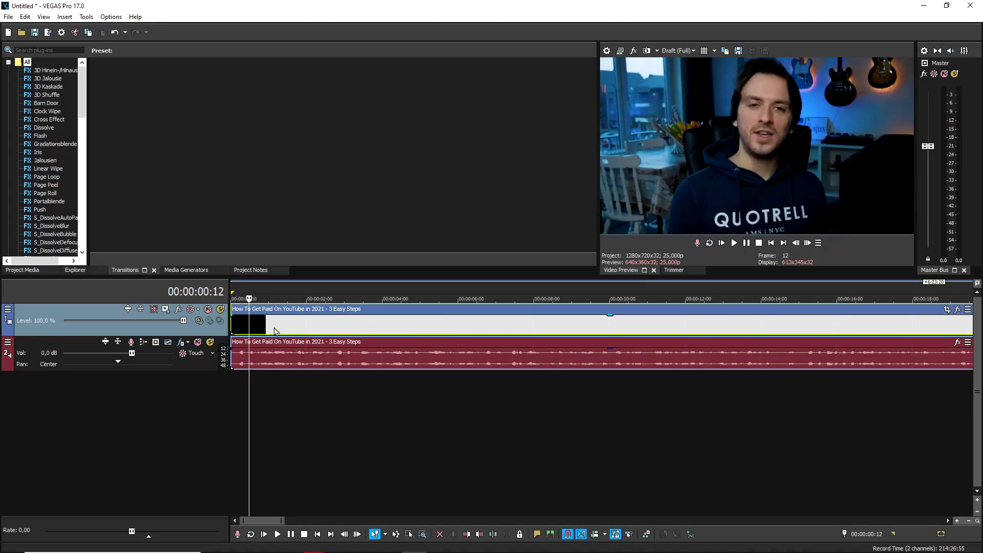
left_click(290, 331)
left_click(331, 330)
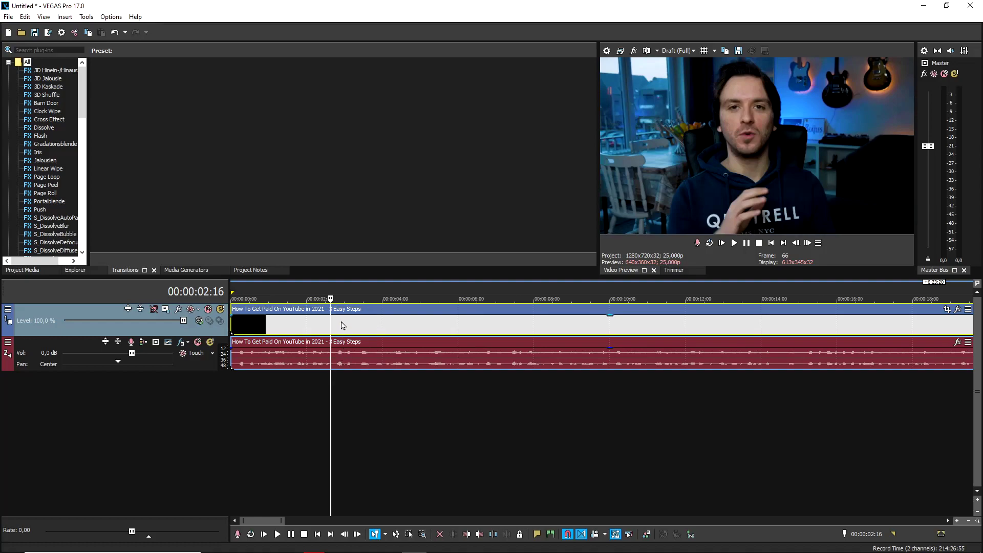
scroll(342, 325, "up", 2)
scroll(419, 332, "down", 2)
left_click(64, 16)
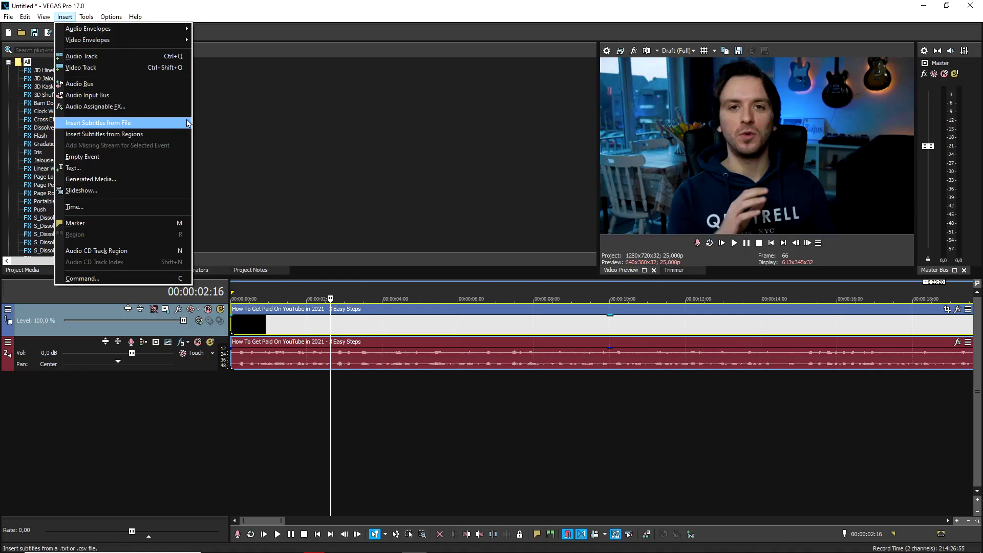
left_click(250, 165)
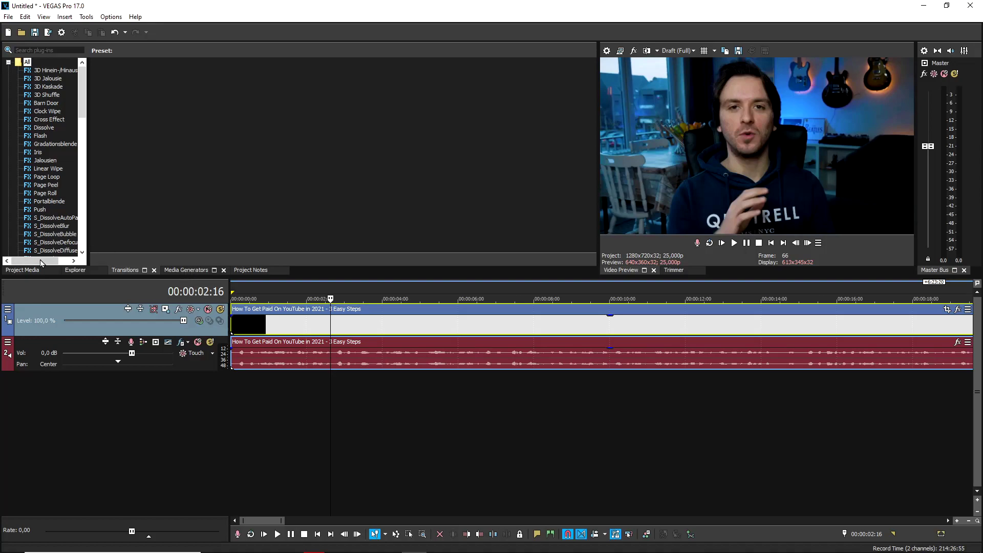
Step: Switch from Project Media to Media Generators and show the Titles & Text presets
left_click(23, 269)
scroll(349, 341, "up", 2)
scroll(353, 335, "down", 2)
scroll(335, 330, "down", 1)
scroll(323, 331, "up", 2)
scroll(355, 329, "down", 1)
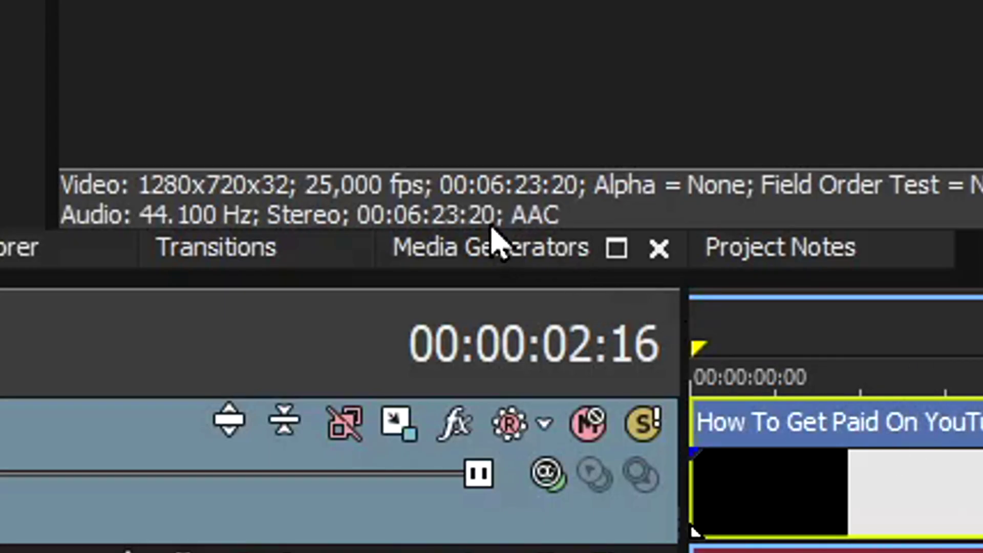
left_click(490, 256)
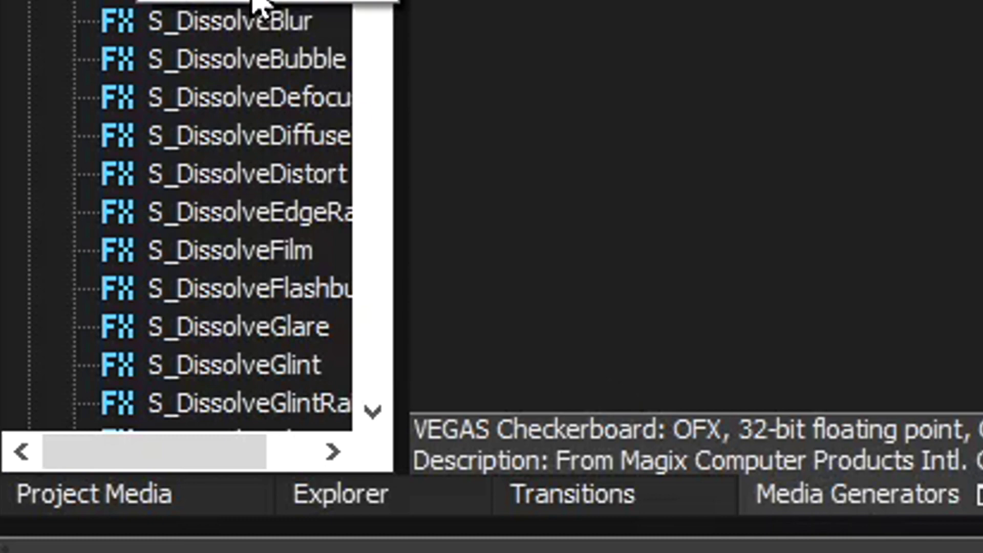
scroll(271, 2, "down", 5)
scroll(272, 23, "down", 5)
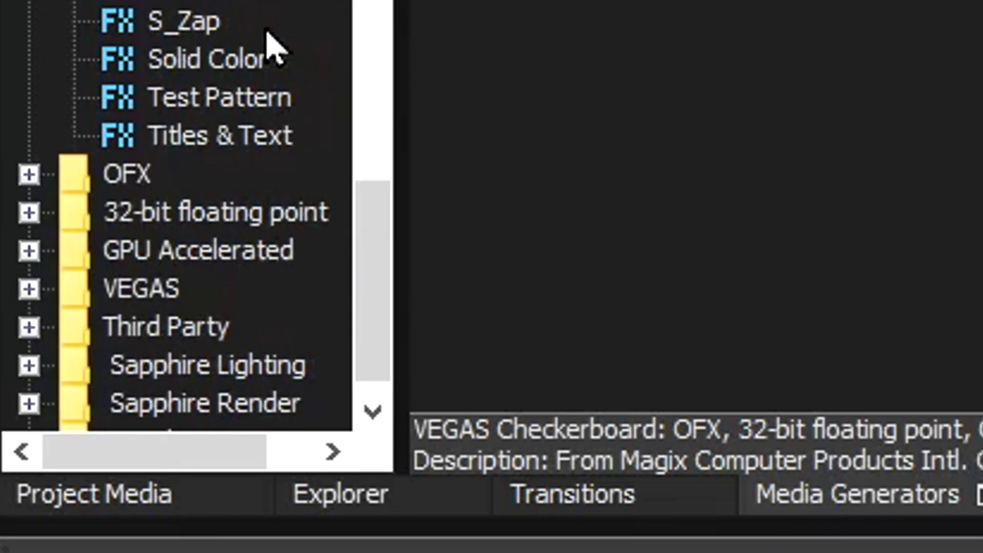
left_click(240, 140)
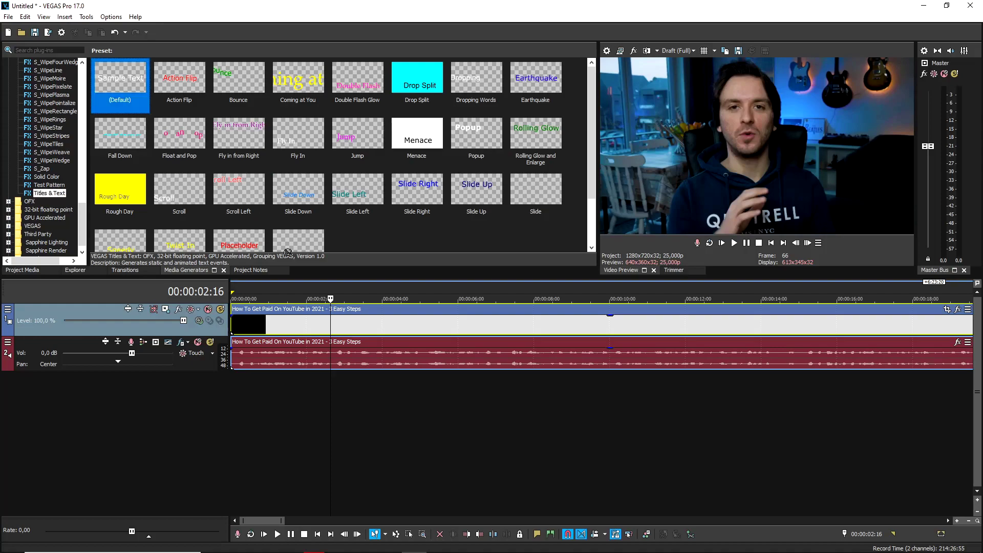
Step: Drop the Sample Text title onto a new track above the video and return to the project start
mouse_move(121, 87)
left_mouse_down()
mouse_move(366, 333)
mouse_move(282, 332)
left_mouse_up()
left_click(770, 243)
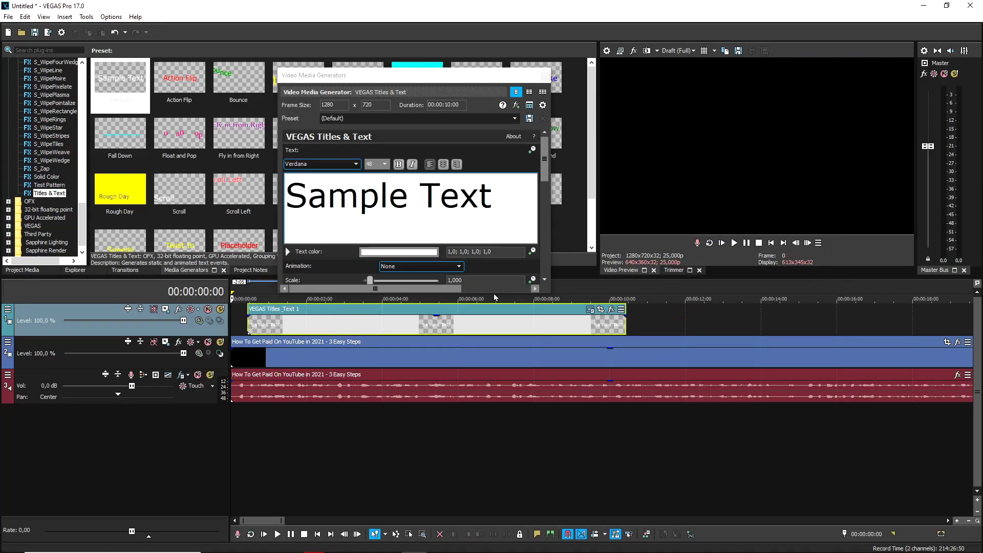
scroll(333, 328, "up", 3)
scroll(332, 329, "up", 4)
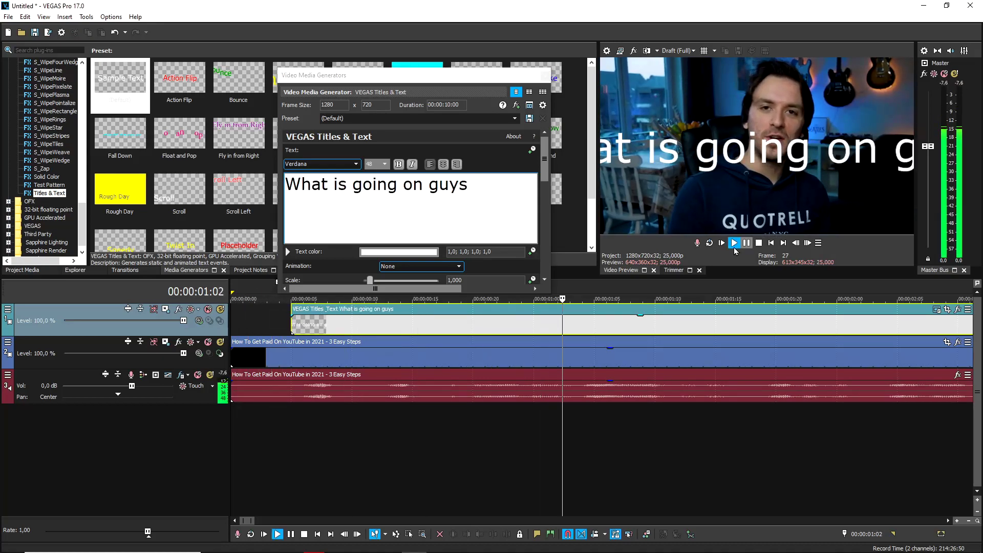
Step: Play back the opening and nudge the title event slightly later on its track
key("space")
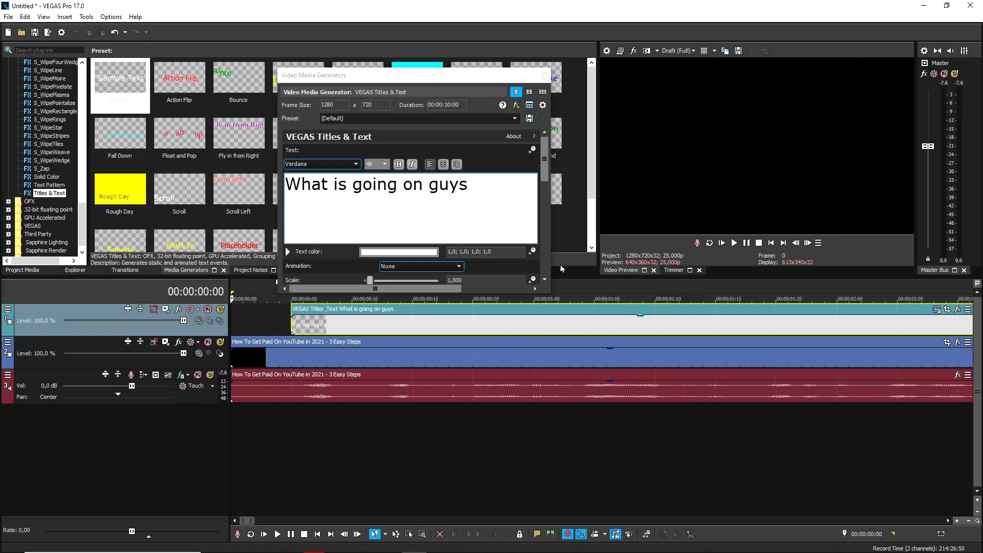
key("space")
mouse_move(422, 319)
left_mouse_down()
mouse_move(435, 320)
mouse_move(392, 329)
left_mouse_up()
key("space")
key("space")
key("space")
key("space")
key("space")
scroll(426, 220, "down", 3)
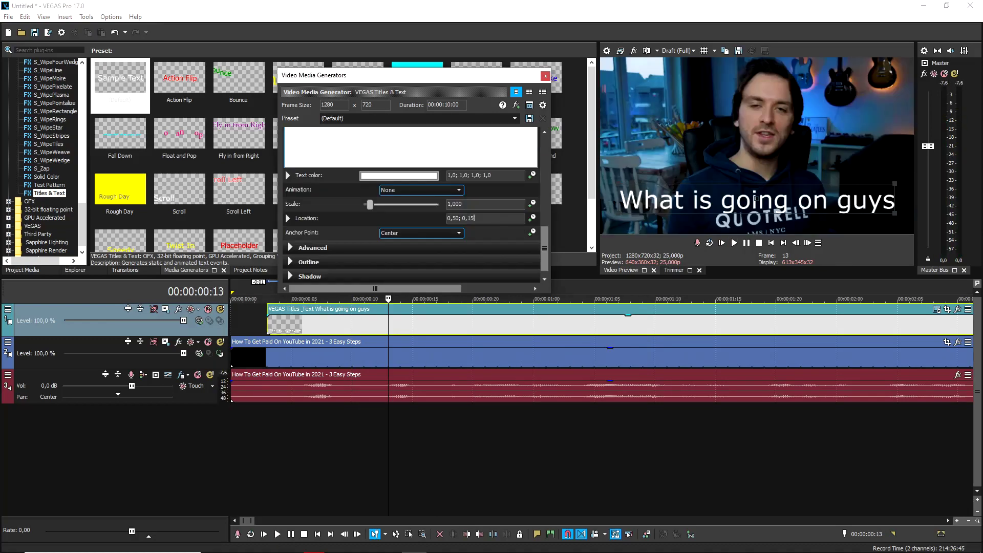
Step: Commit the title's lower Location of 0.50; 0.15 and finish editing its text
left_click(678, 167)
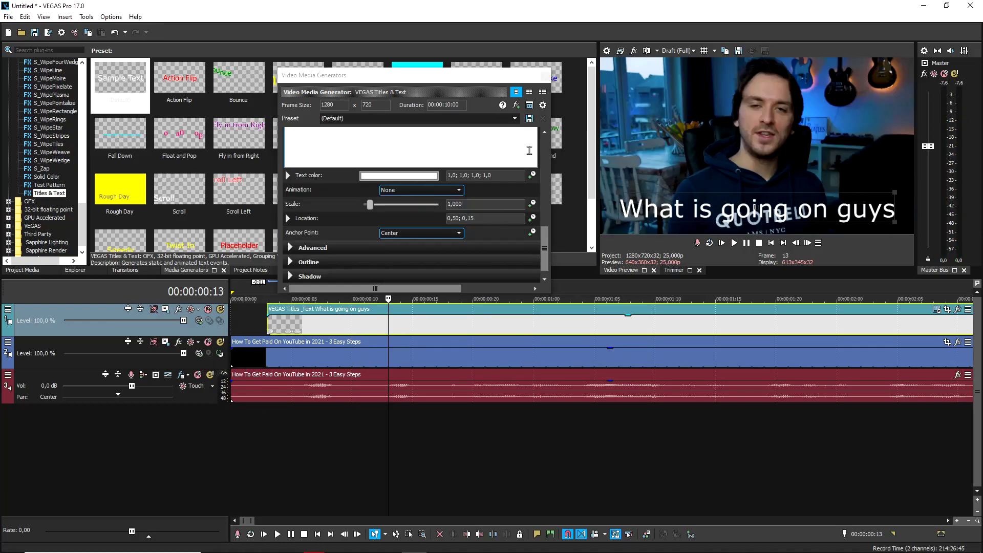
scroll(541, 228, "up", 3)
left_click(453, 174)
left_click(418, 188)
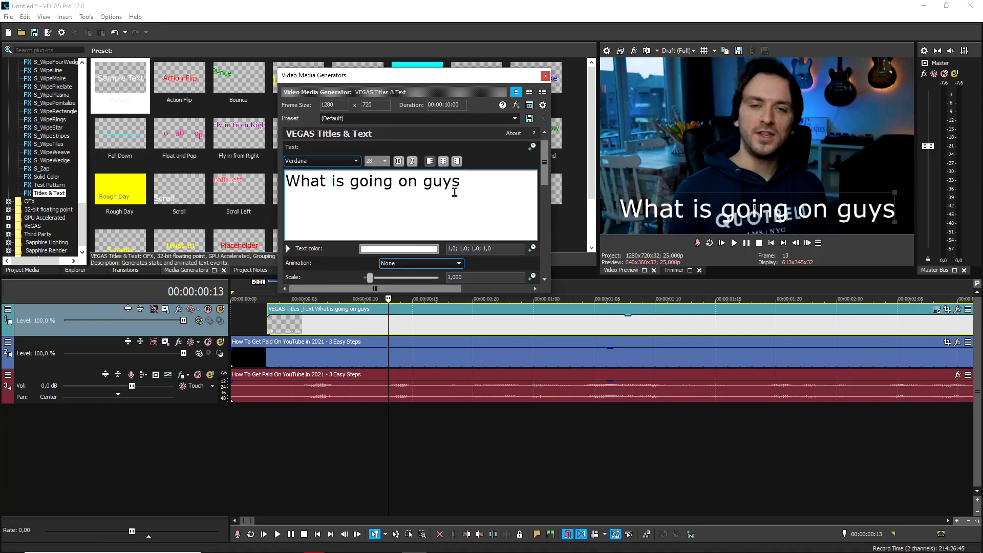
Step: Trim the 'What is going on guys' event so it starts at frame 2 and preview its first frame
left_click(277, 325)
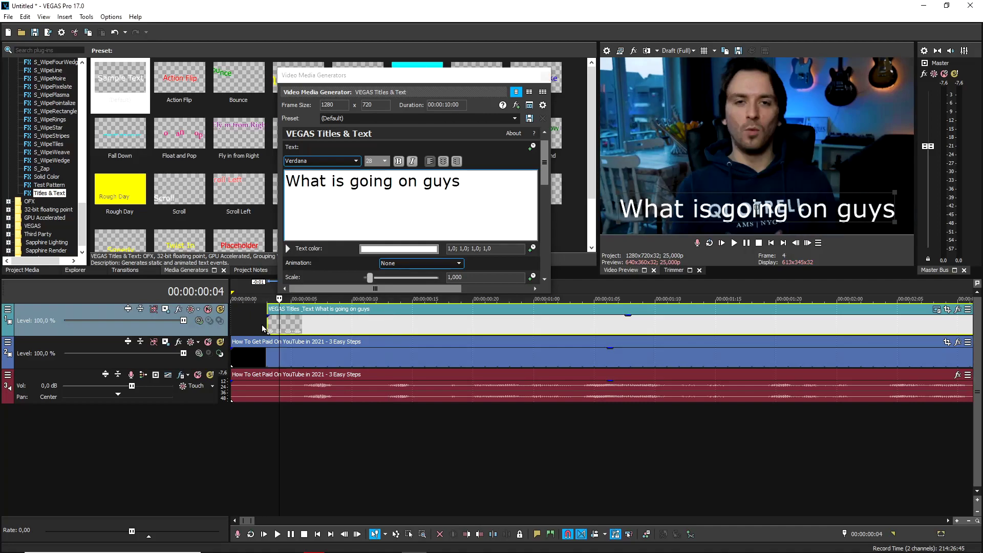
scroll(355, 320, "up", 3)
left_click_drag(355, 320, 398, 327)
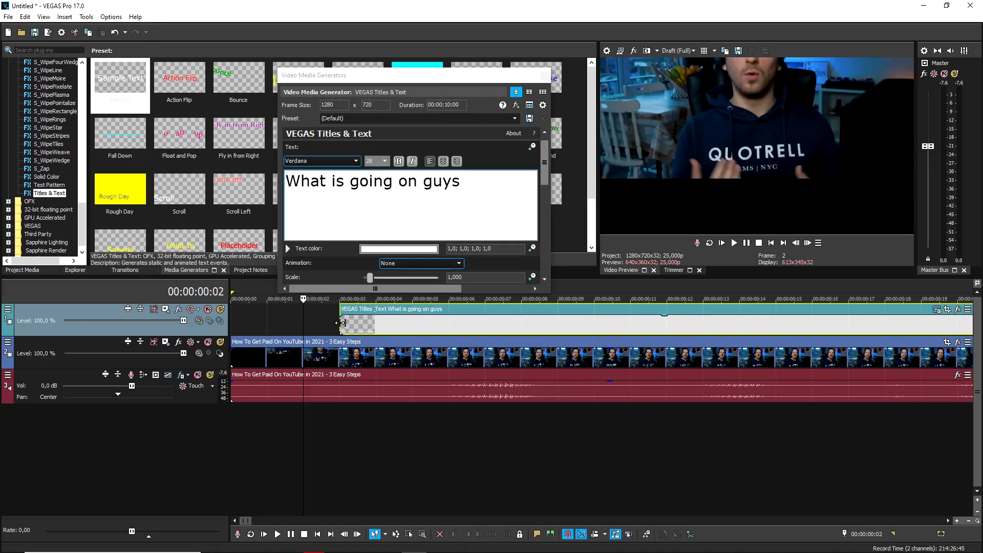
left_click_drag(345, 328, 435, 321)
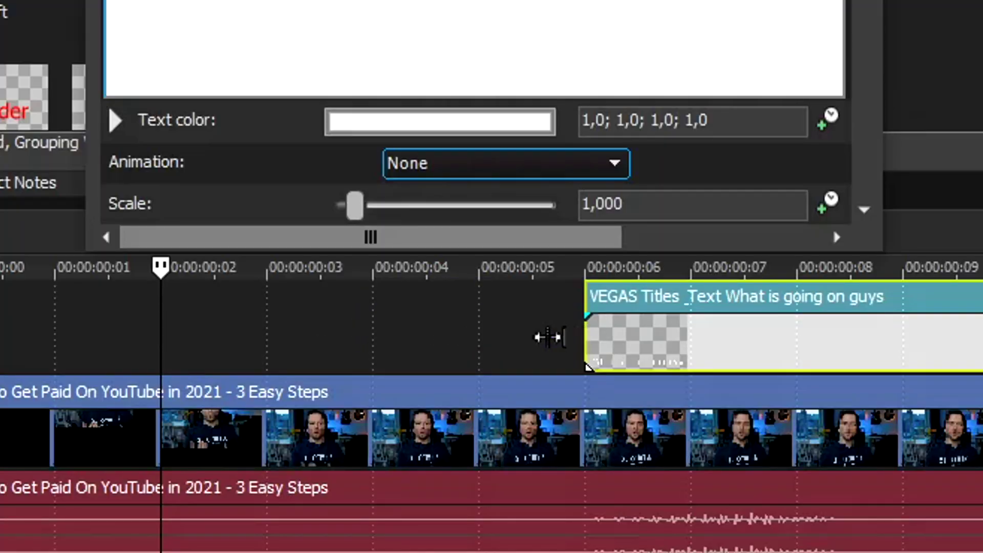
left_click_drag(549, 336, 344, 323)
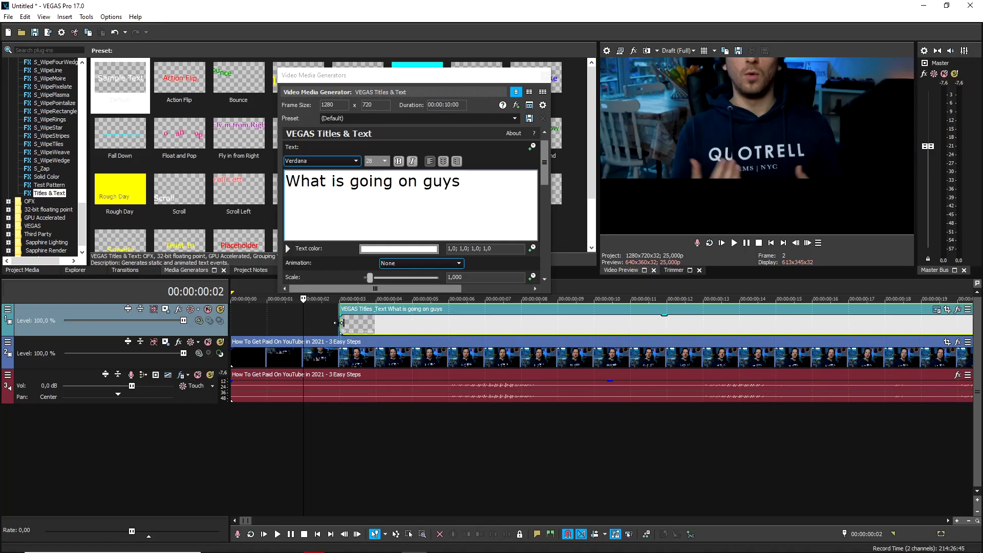
left_click(342, 321)
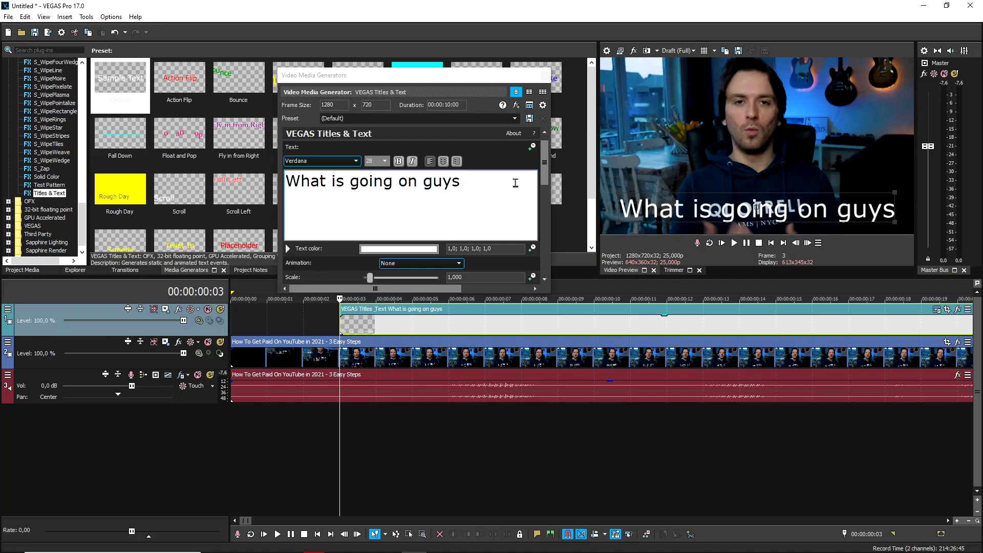
scroll(493, 322, "down", 3)
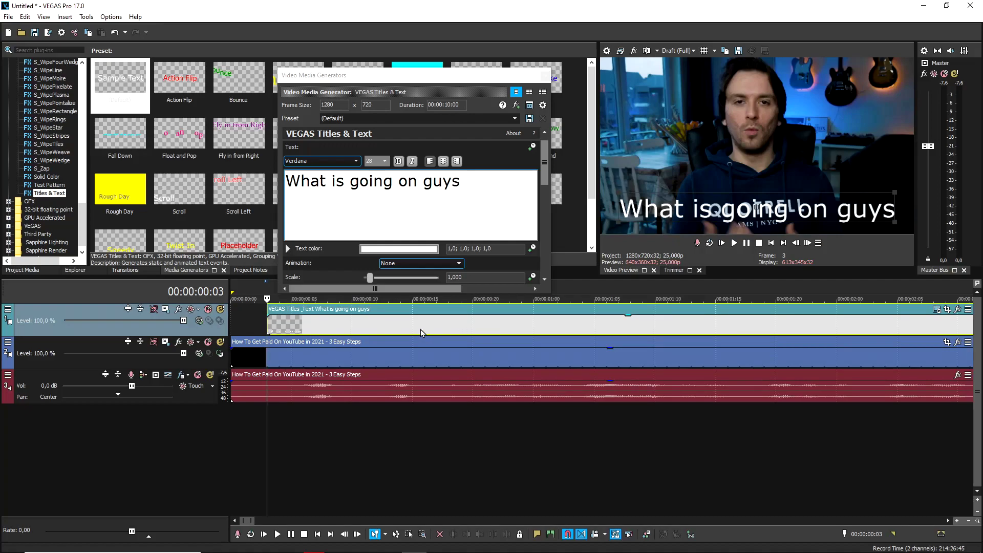
scroll(411, 338, "up", 3)
Step: Set the whole subtitle text to the Vision Black font
triple_click(378, 192)
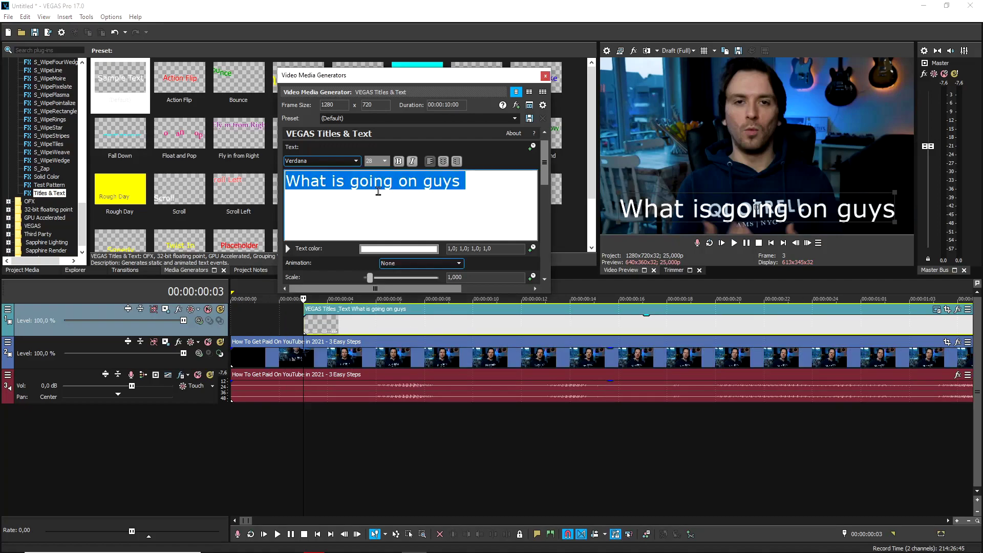
left_click(324, 165)
left_click(323, 197)
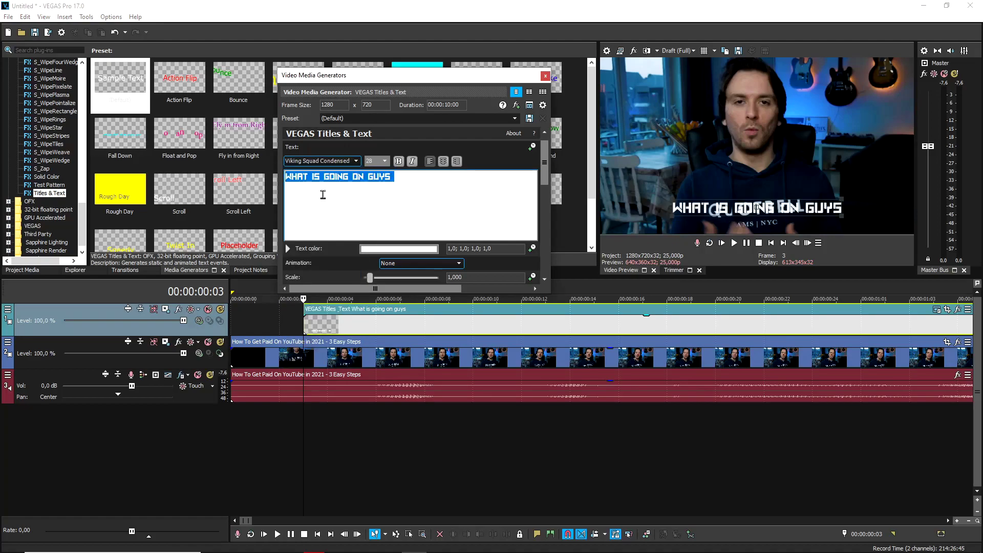
key("Down")
key("Down")
key("Down")
key("Down")
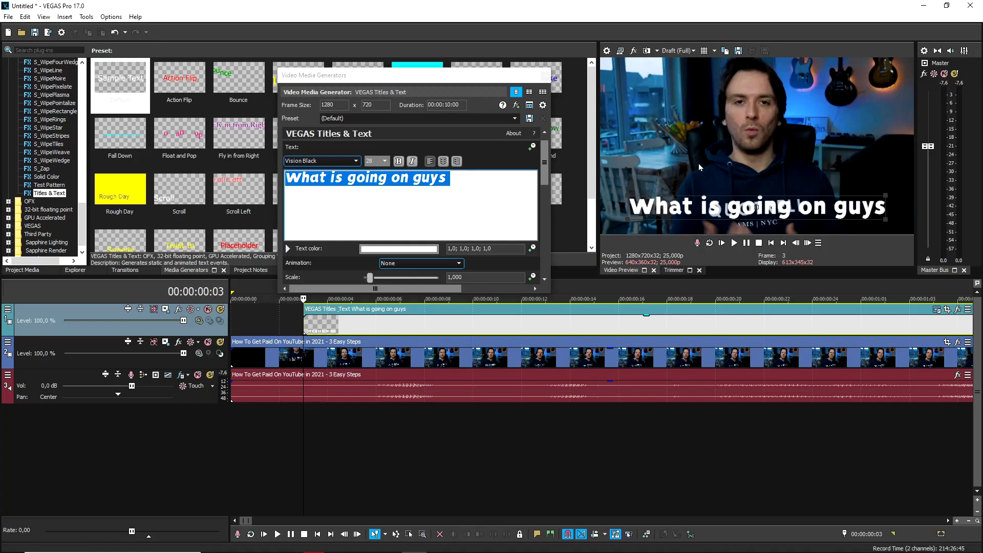
scroll(507, 234, "down", 2)
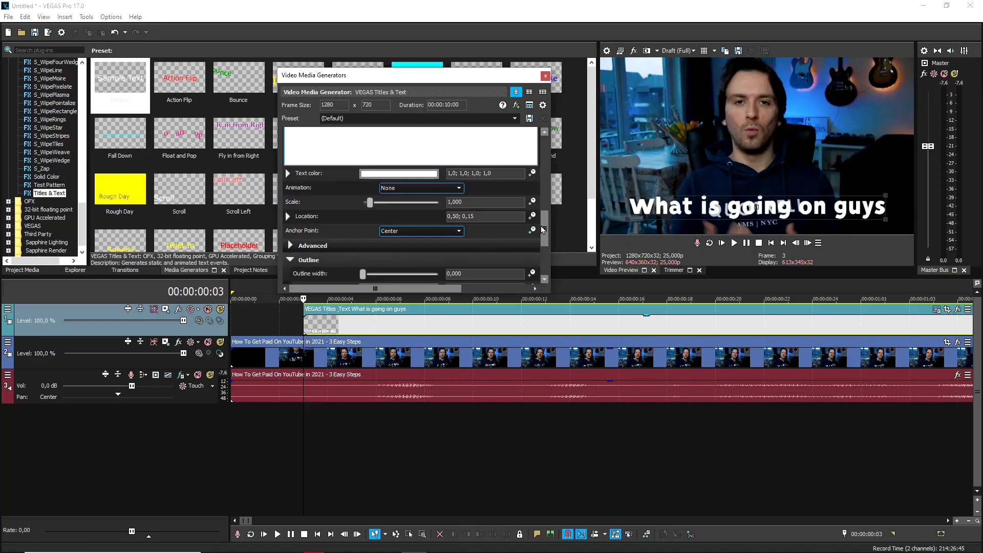
scroll(507, 234, "down", 1)
left_click_drag(362, 245, 386, 244)
Step: Give the subtitle a black outline and scrub ahead to the next spoken line
left_click(398, 259)
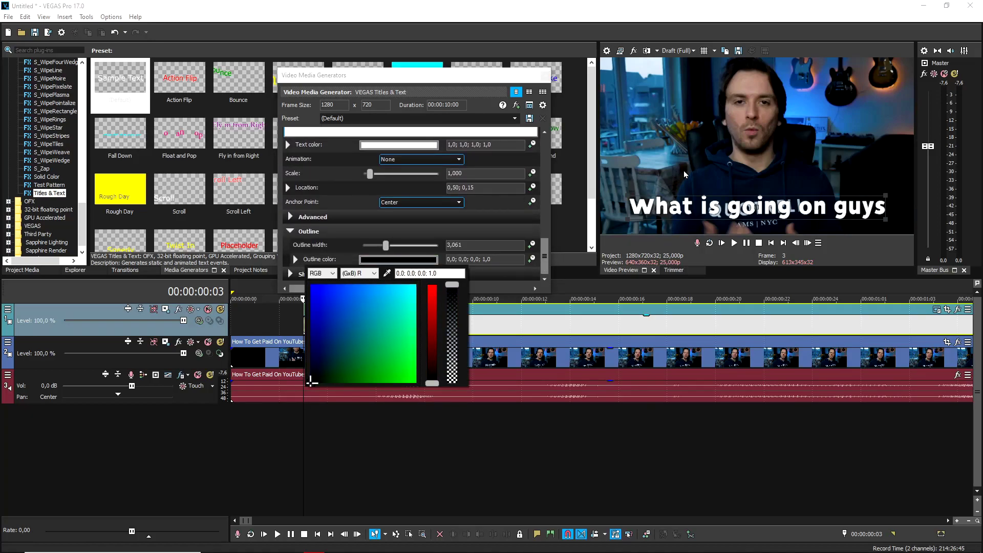
left_click(398, 259)
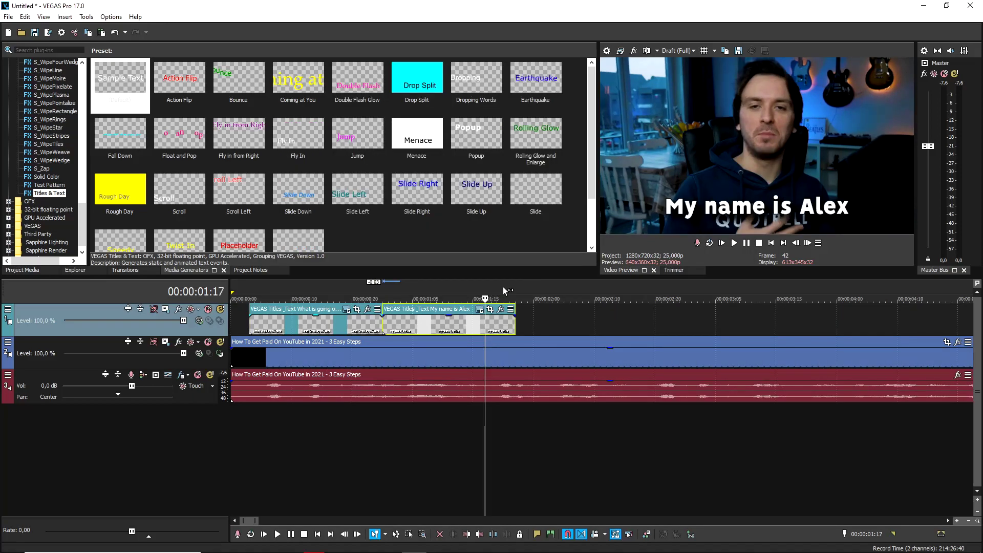
left_click_drag(502, 286, 535, 287)
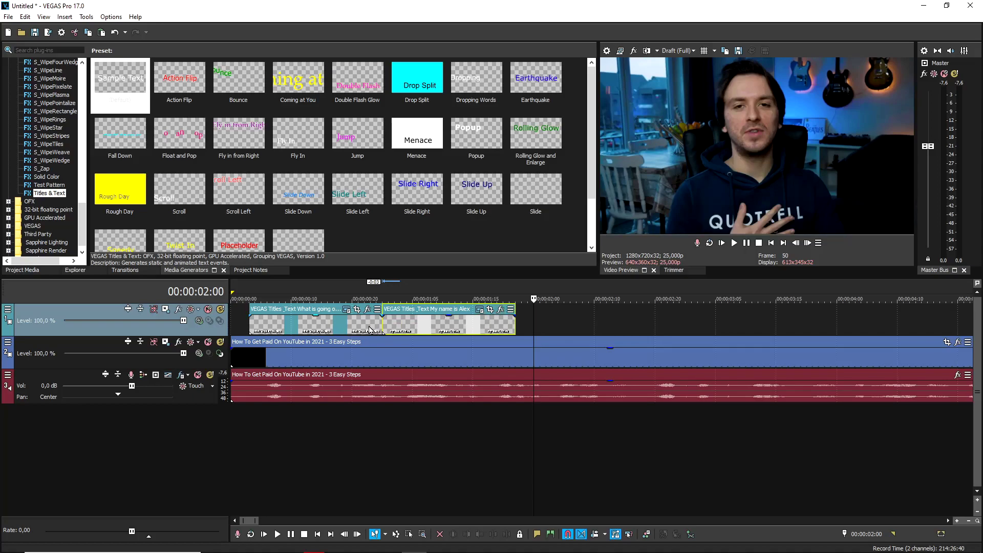
Step: Paste a copy of the first subtitle at 00:00:02:00, nudged slightly earlier, with the playhead on it
left_click(325, 330)
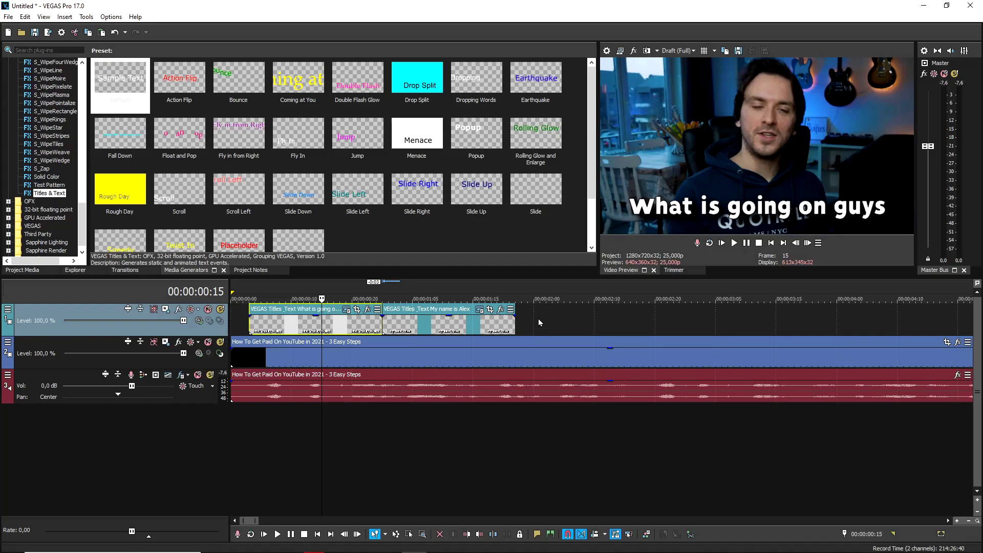
left_click(536, 318)
key("ctrl+v")
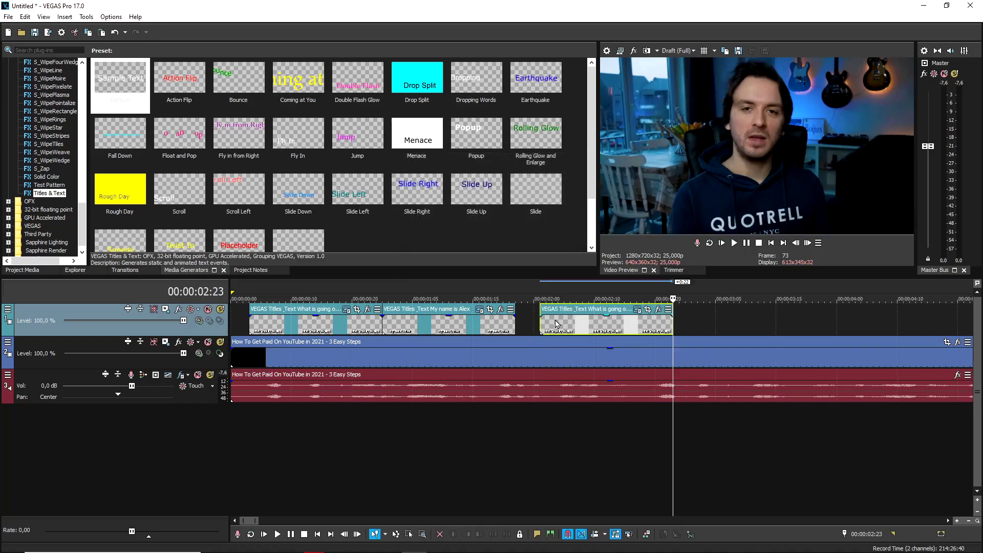
left_click_drag(562, 325, 557, 326)
left_click(564, 324)
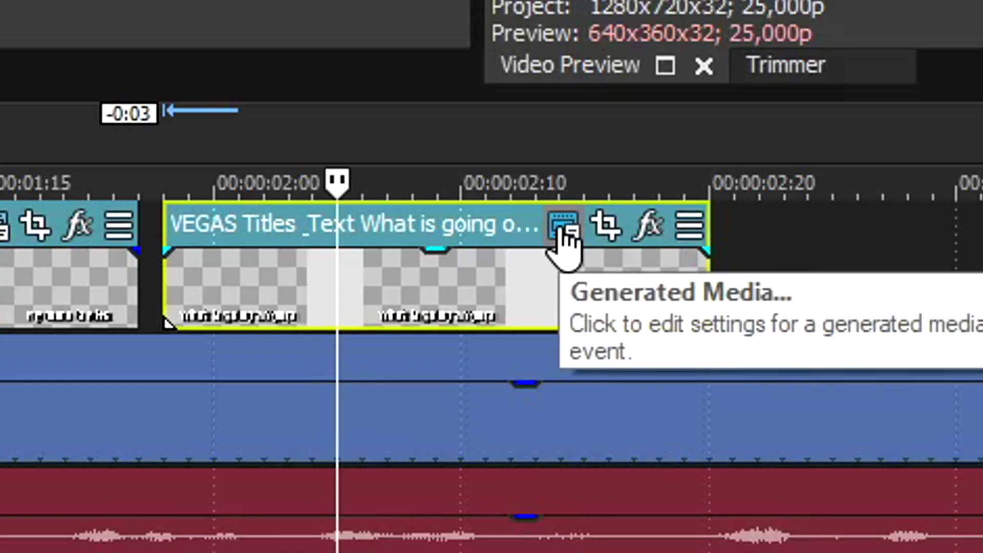
Step: Replace the copied subtitle's text with 'Welcome back to a new video'
left_click(562, 228)
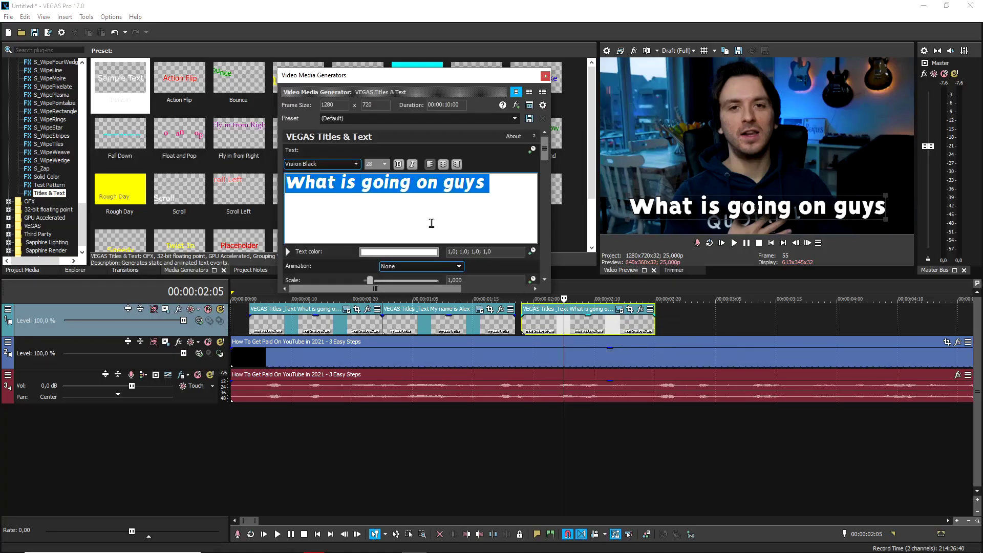
type("Welco")
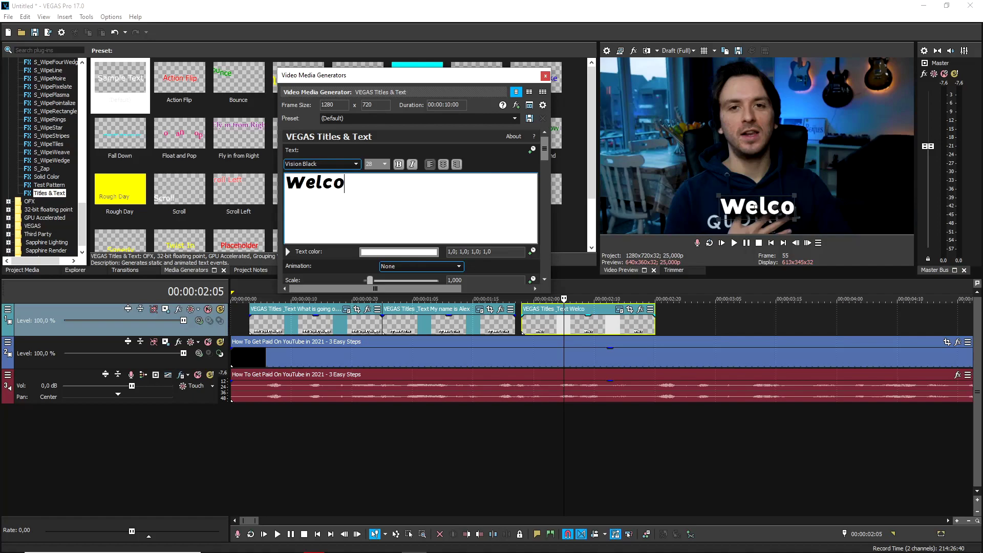
type("me bck")
key("BackSpace")
key("BackSpace")
type("ack to a ney vid")
key("BackSpace")
key("BackSpace")
key("BackSpace")
key("BackSpace")
type("w video")
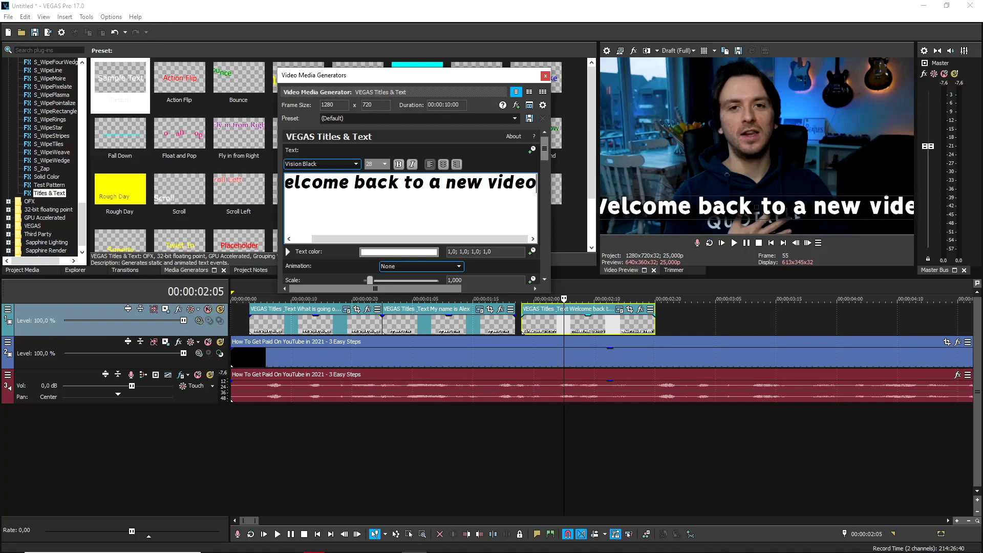
key("ctrl+a")
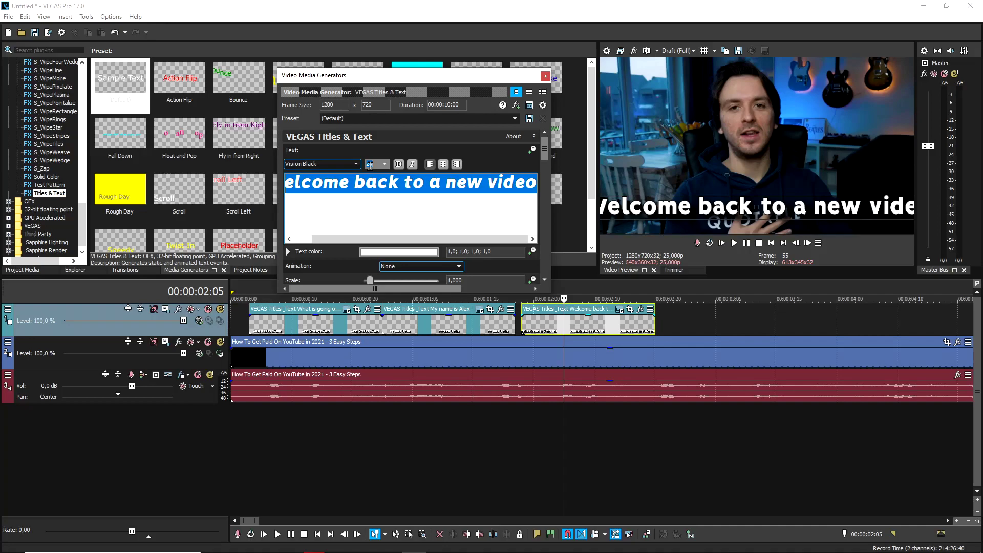
Step: Break the line before 'new' and centre-align both lines
left_click(475, 187)
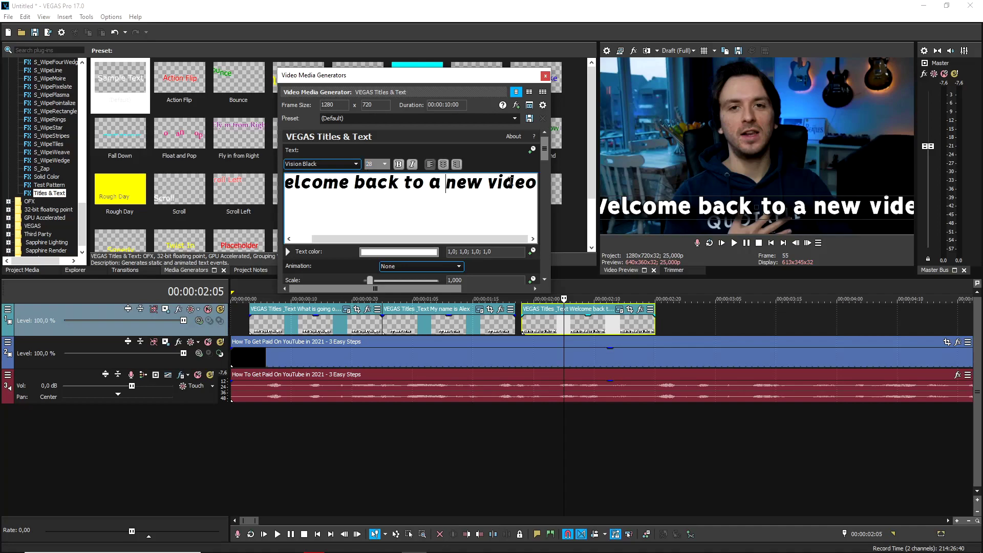
key("Return")
key("ctrl+a")
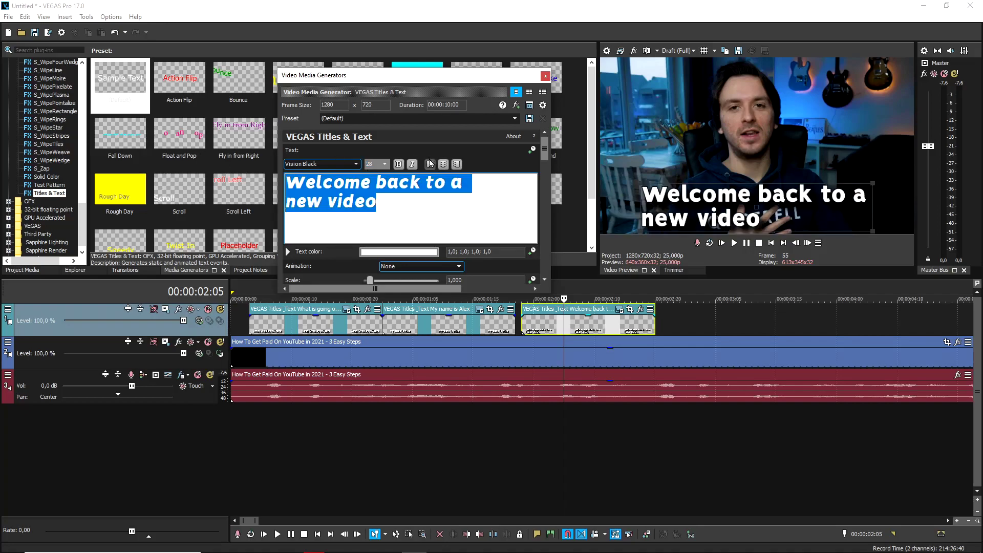
left_click(445, 165)
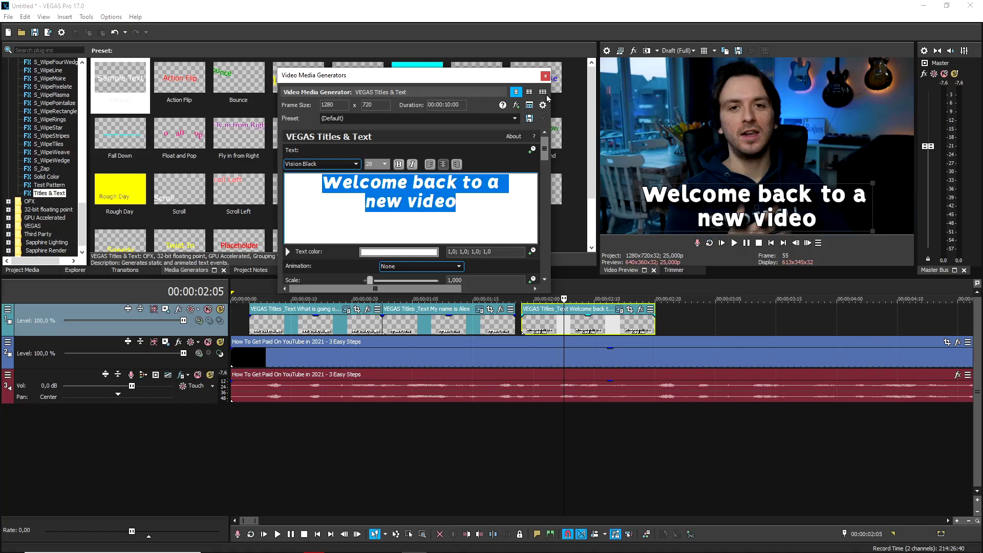